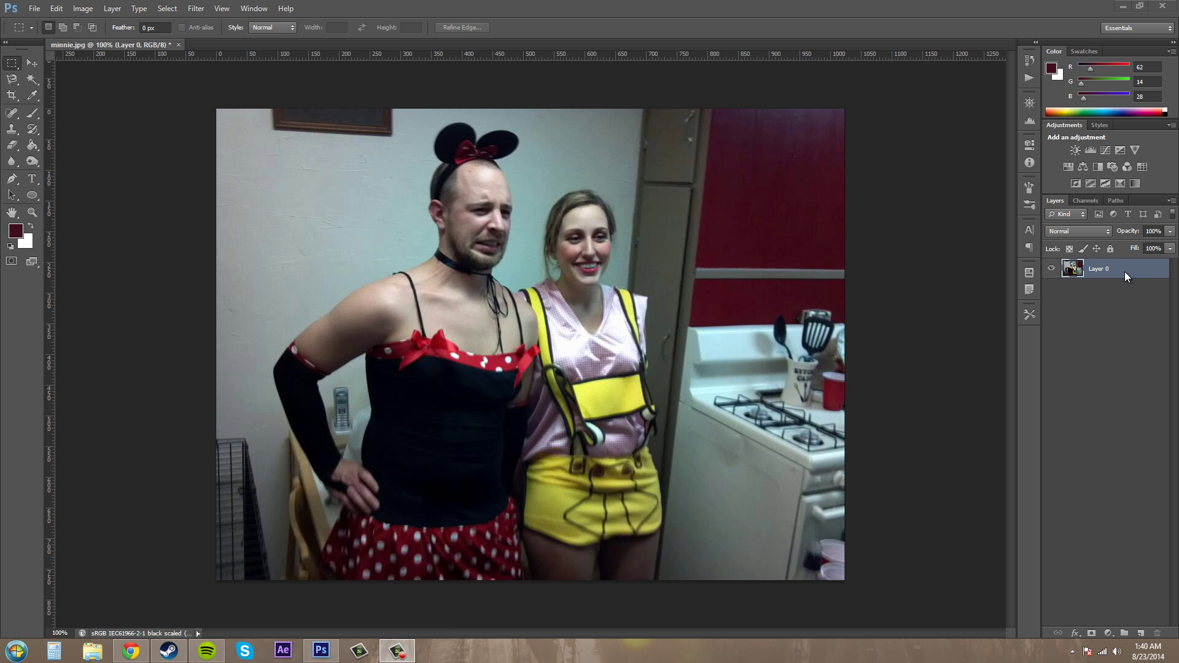
Step: Open Replace Color on minnie.jpg, move the dialog right, and set Fuzziness to about 130
left_click(92, 10)
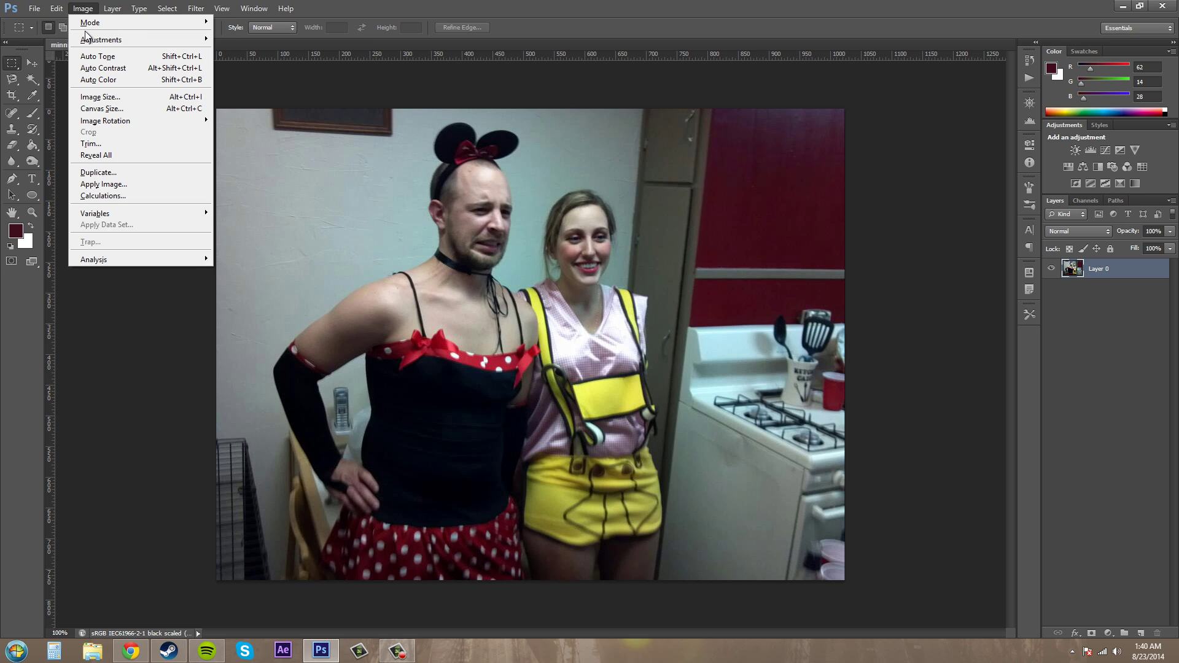
mouse_move(87, 40)
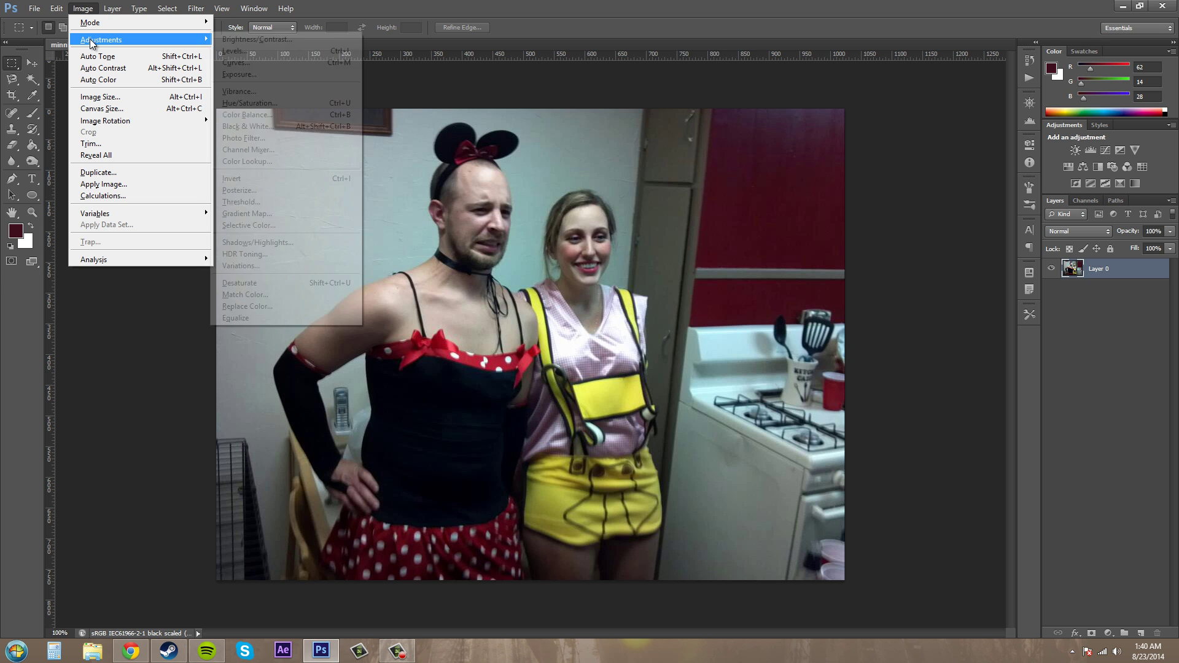
left_click(305, 304)
left_click_drag(614, 176, 1027, 279)
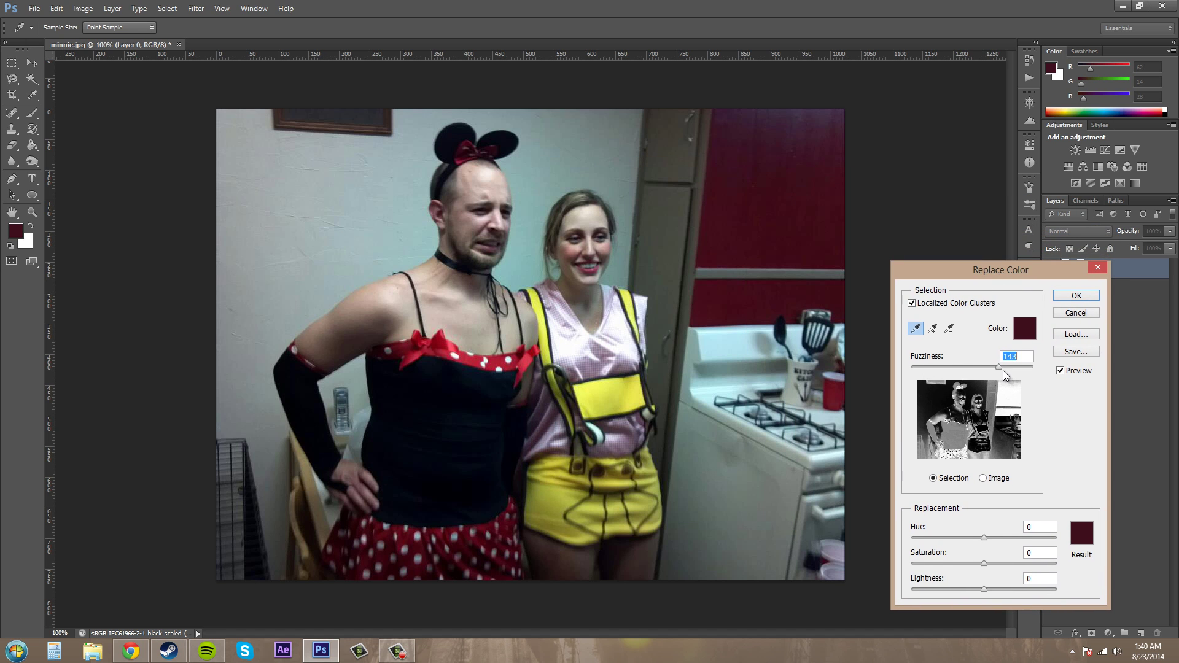
mouse_move(997, 367)
left_mouse_down()
mouse_move(983, 379)
mouse_move(989, 370)
left_mouse_up()
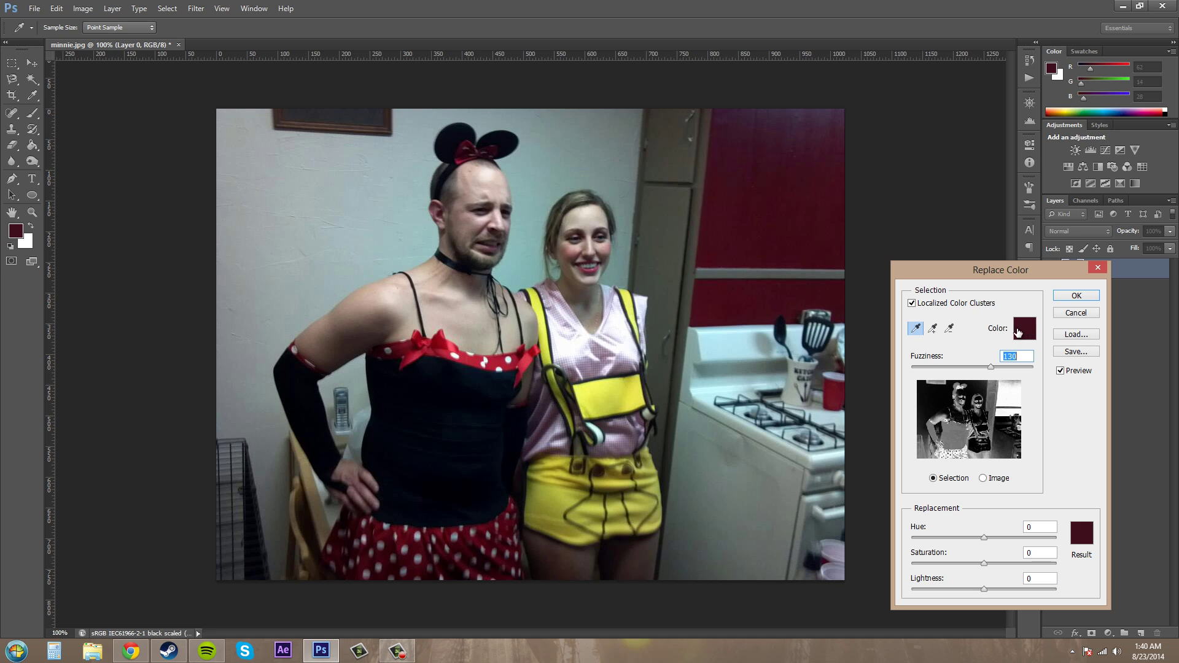
Step: Sample the black dress as the colour to replace and drop Fuzziness to about 34
left_click(916, 329)
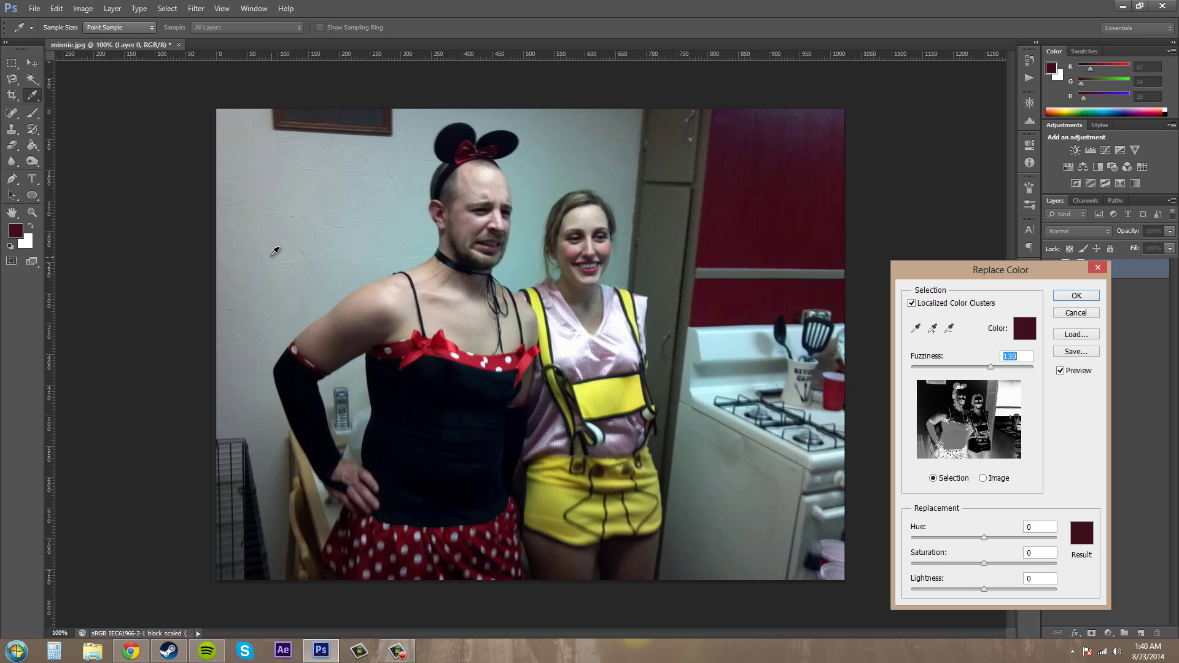
left_click(461, 430)
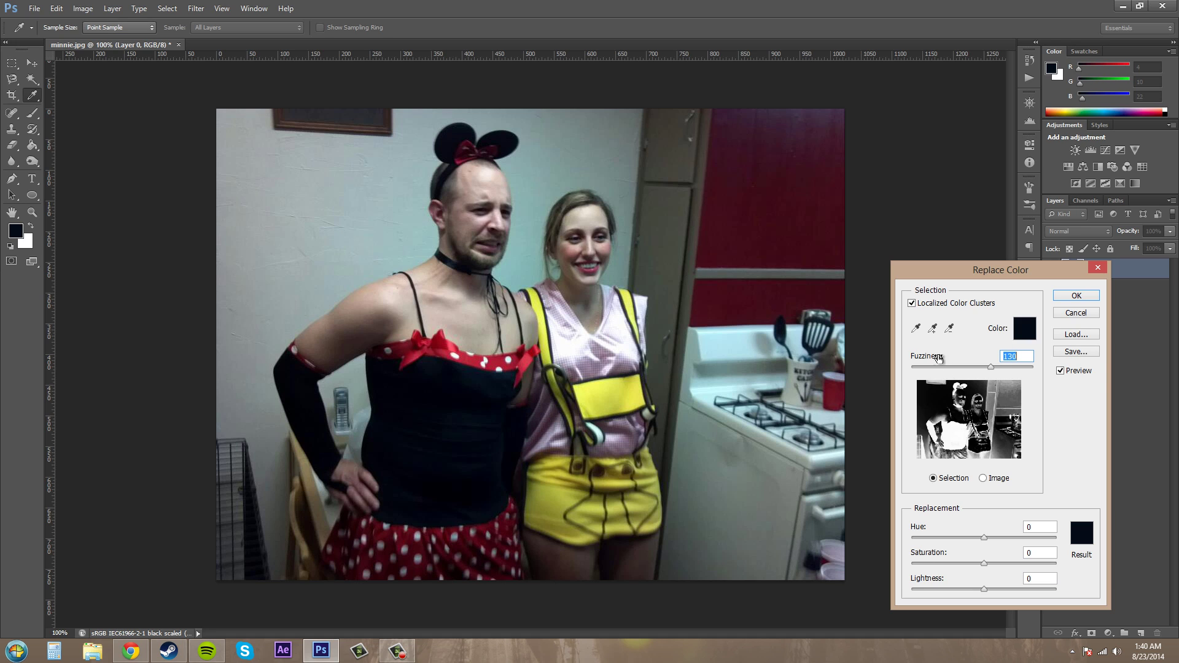
left_click_drag(989, 366, 934, 374)
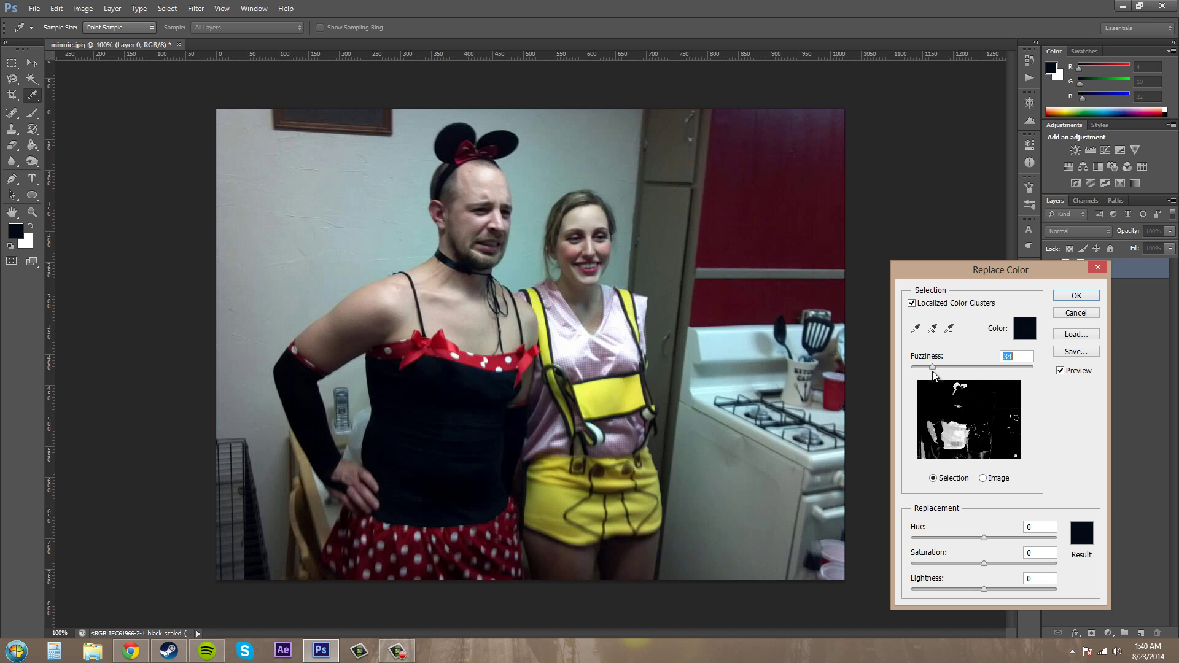
Step: Refine the dress sample using Add to Sample and Subtract from Sample, removing a sampled area
left_click(934, 330)
left_click(932, 332)
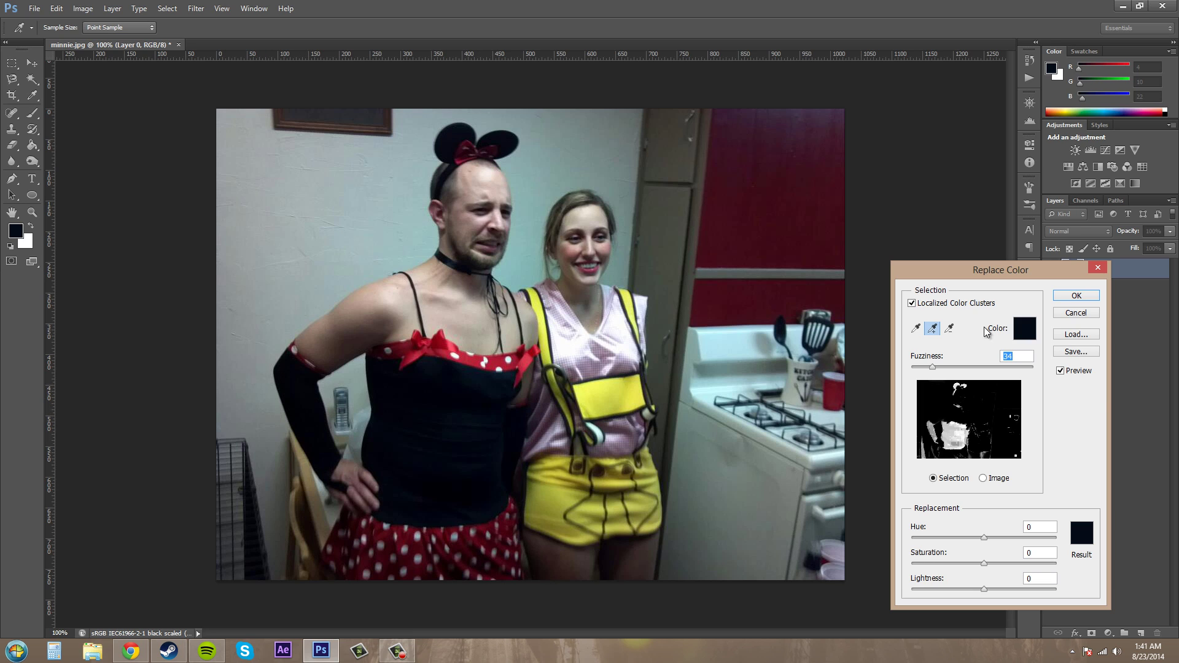
left_click(949, 329)
left_click(933, 328)
key("alt")
left_click(787, 326)
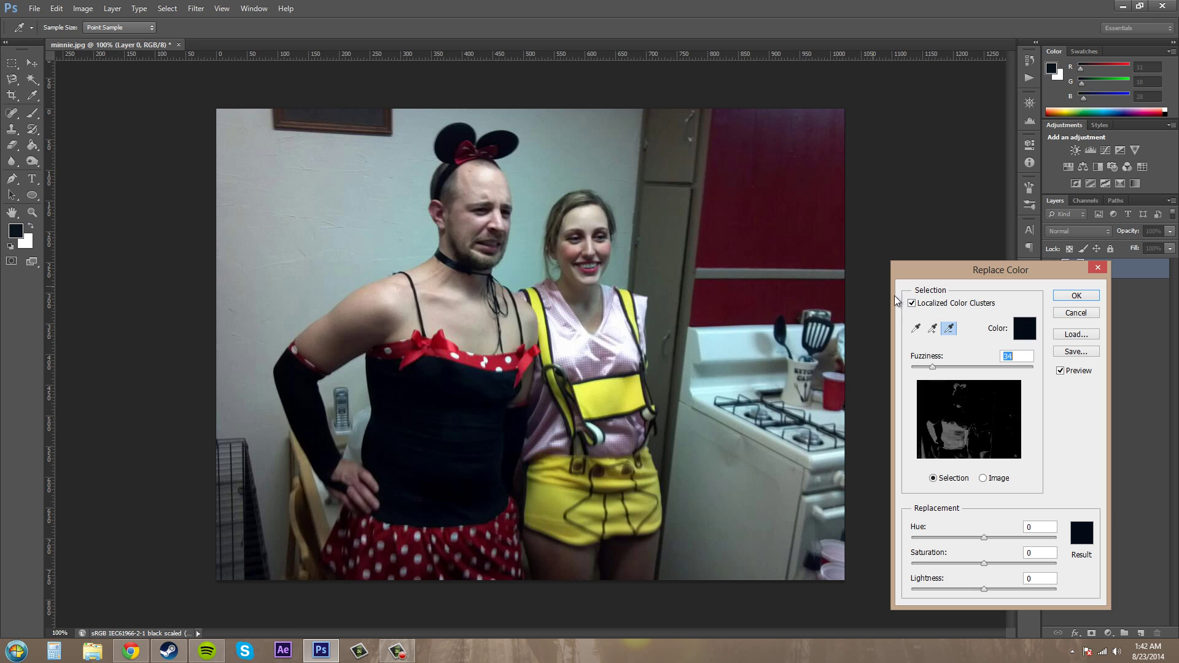
Step: Toggle Localized Color Clusters off and back on
left_click(913, 304)
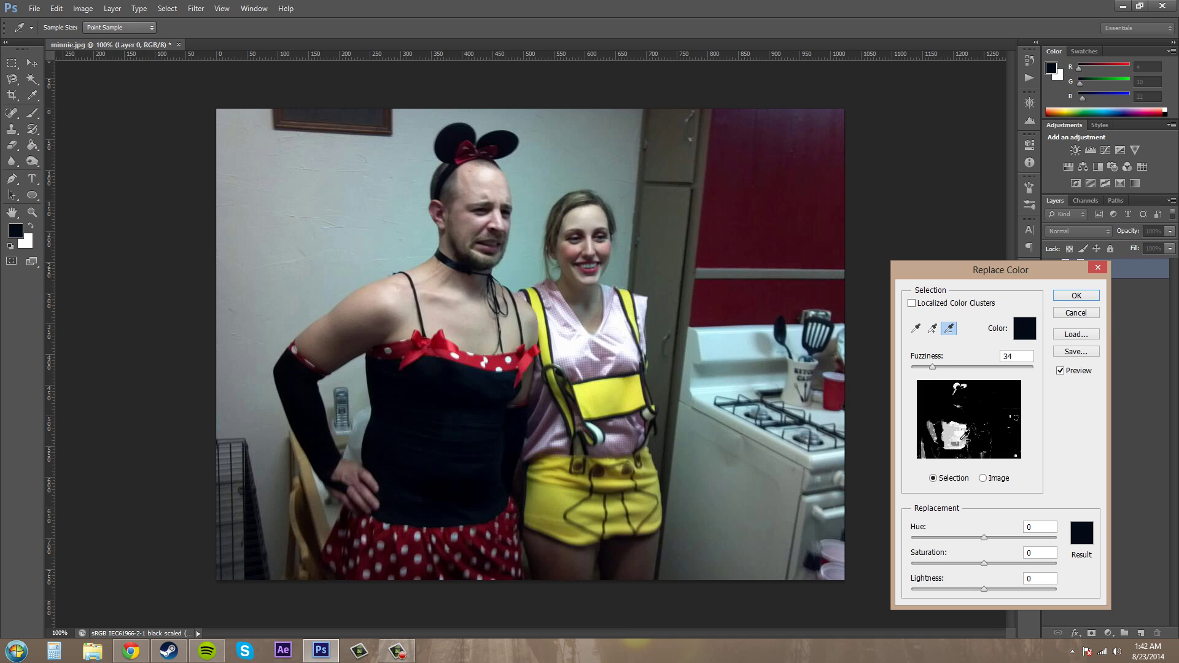
left_click(913, 303)
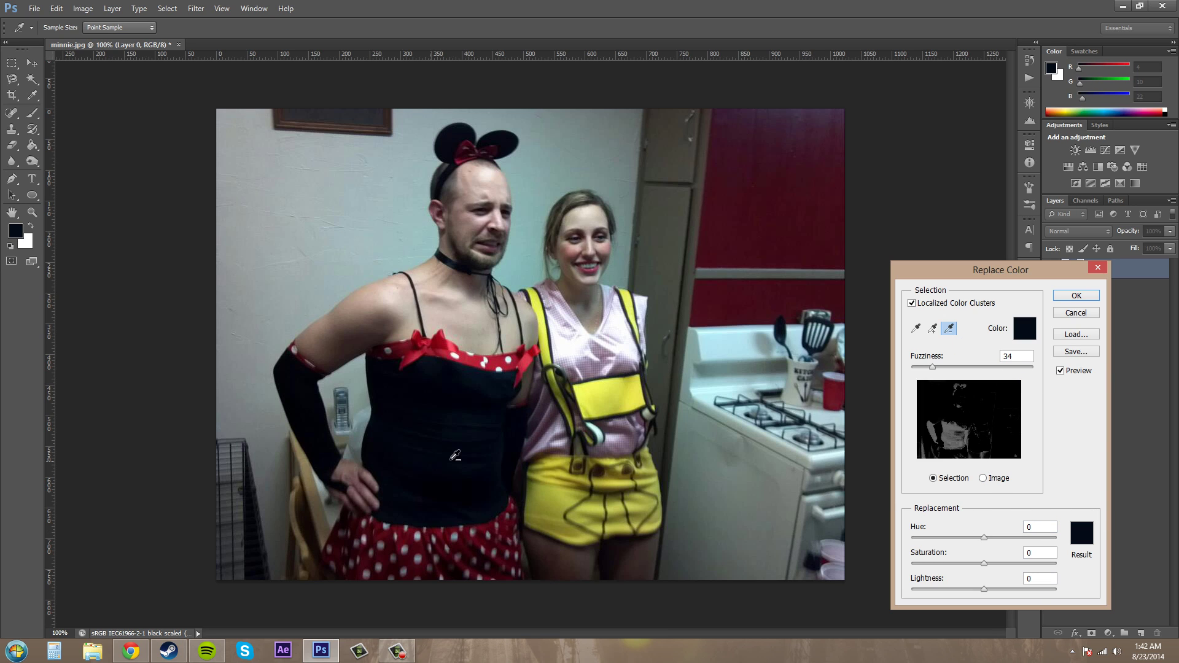
Step: Choose a bright yellow result colour in the Color Picker and confirm it
left_click(1083, 534)
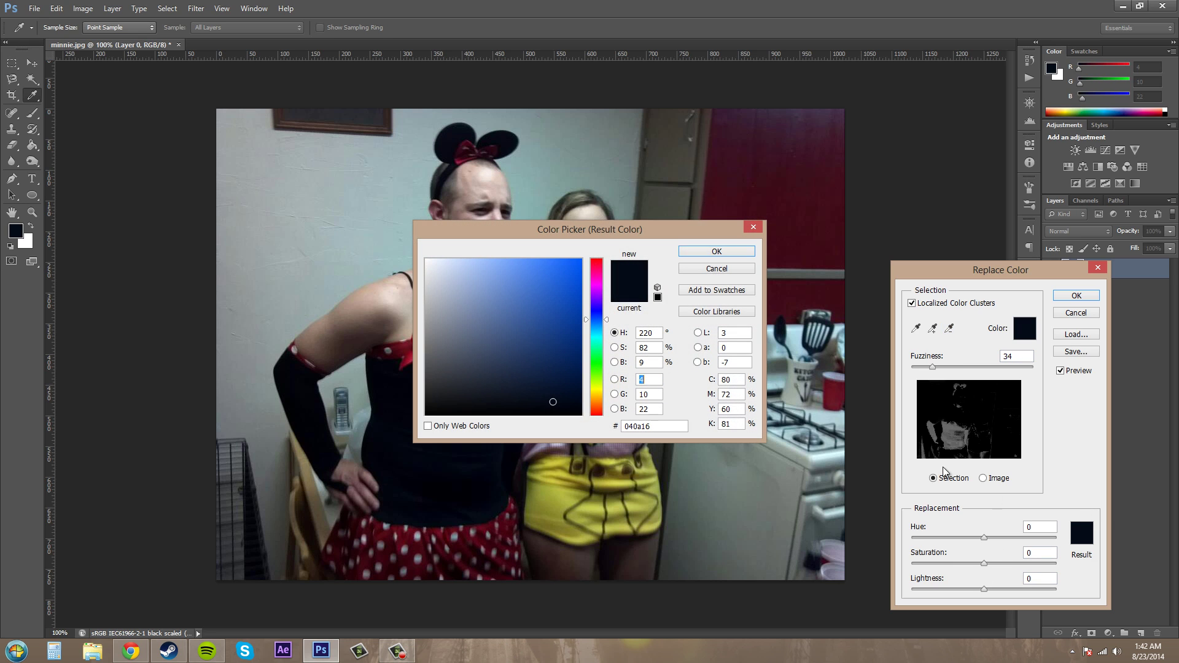
left_click(596, 392)
left_click_drag(560, 314, 665, 259)
left_click(717, 253)
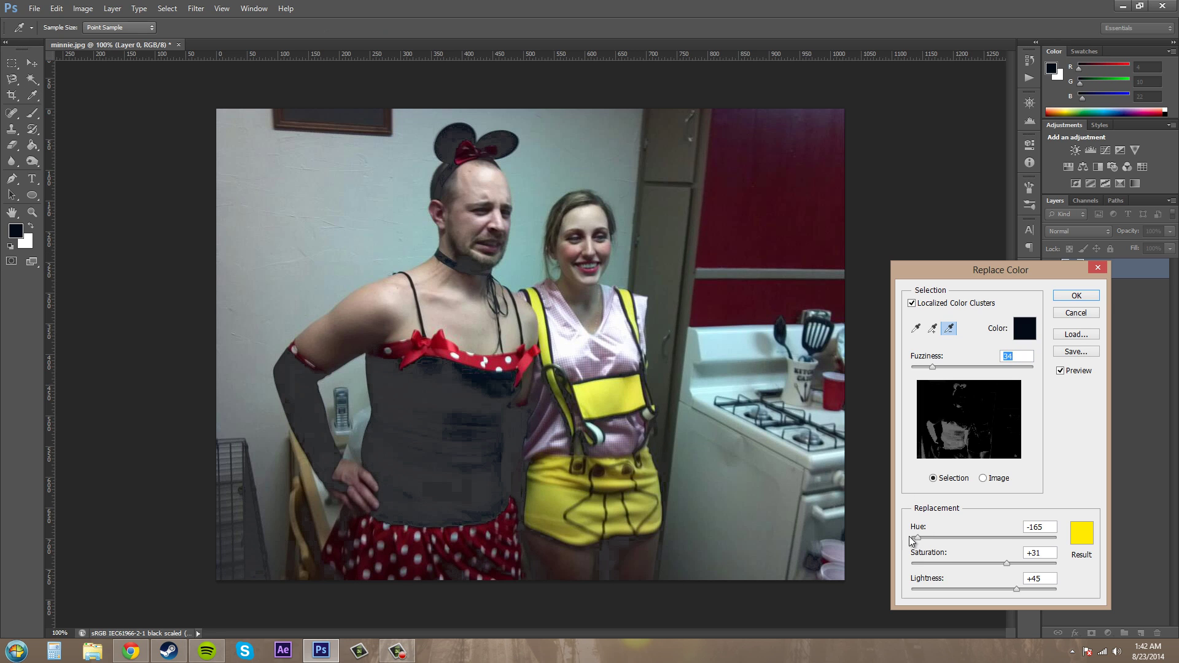
Step: Set replacement hue −24, saturation +51, lightness +37, with fuzziness at 26
mouse_move(918, 538)
left_mouse_down()
mouse_move(937, 537)
mouse_move(914, 538)
left_mouse_up()
left_click_drag(1027, 537, 1011, 588)
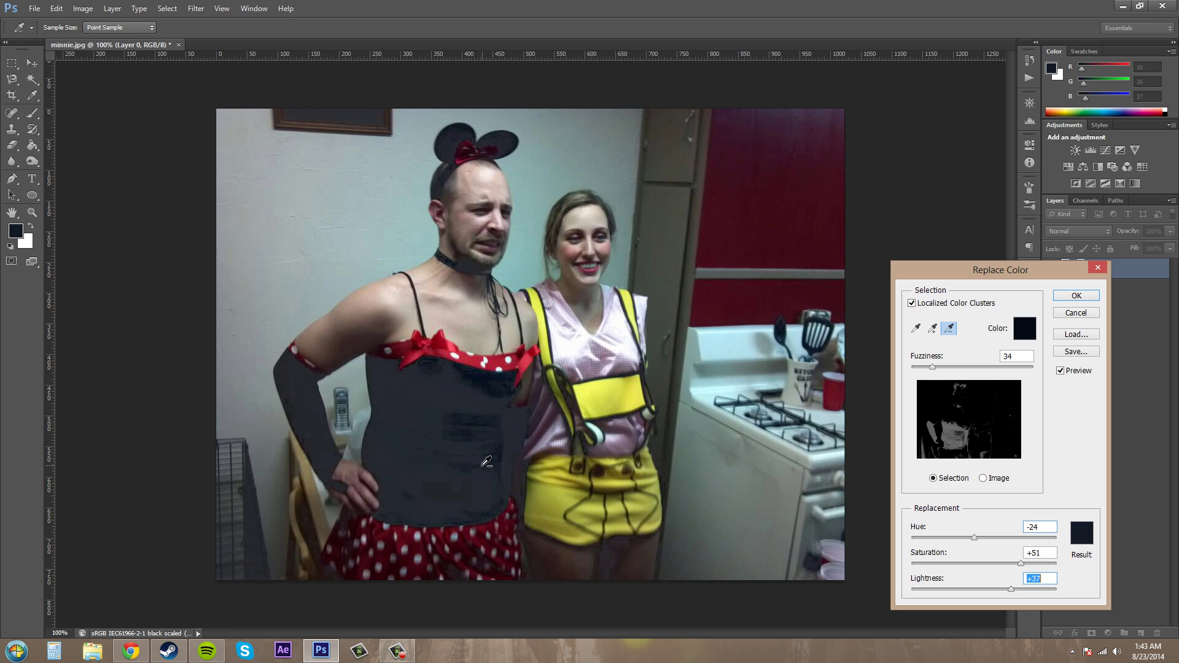
mouse_move(933, 369)
left_mouse_down()
mouse_move(1051, 371)
mouse_move(918, 378)
mouse_move(927, 375)
left_mouse_up()
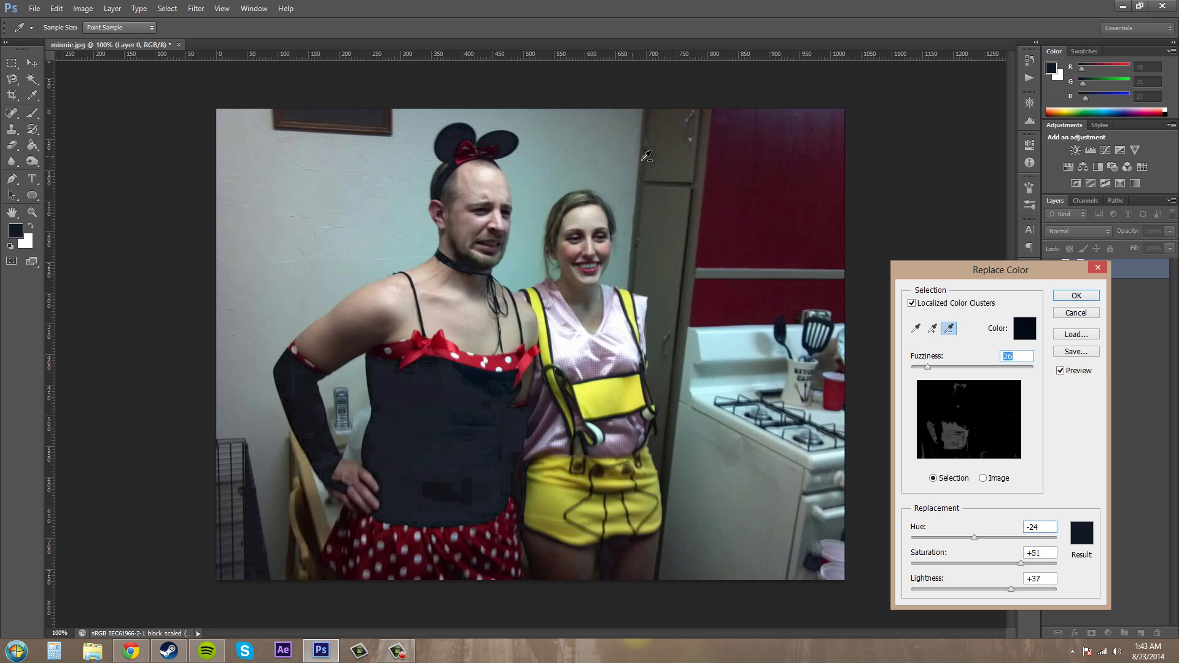
Step: Cancel the dress recolouring and switch to the Polygonal Lasso Tool
left_click(1076, 314)
left_click(1076, 313)
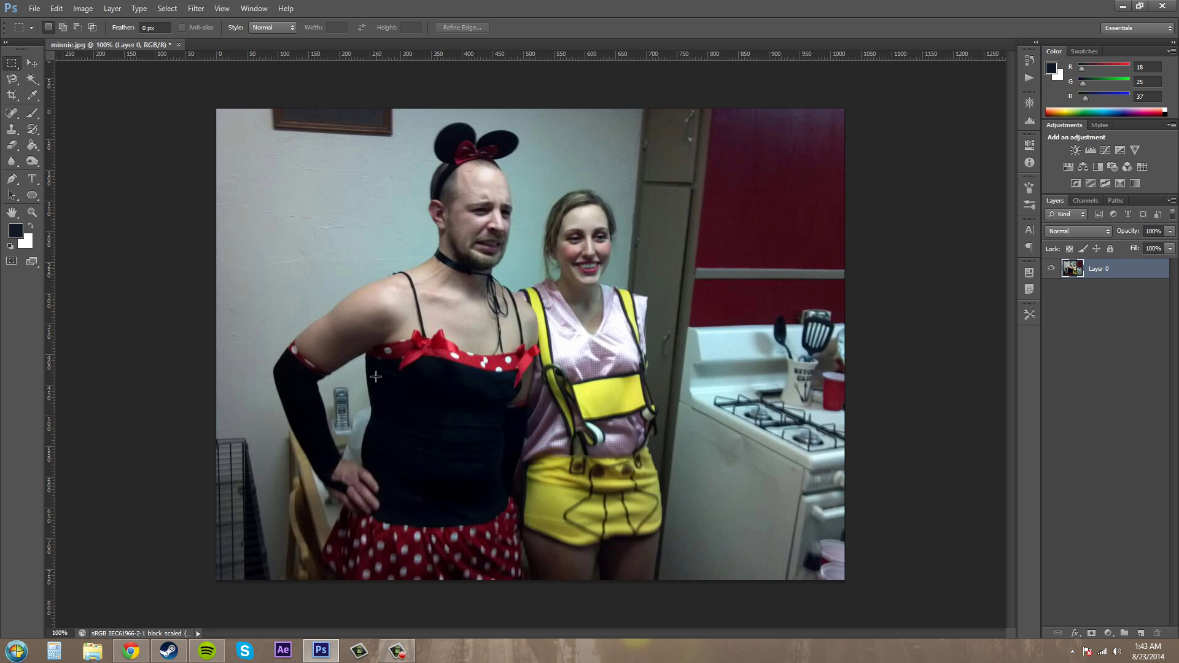
left_click(13, 80)
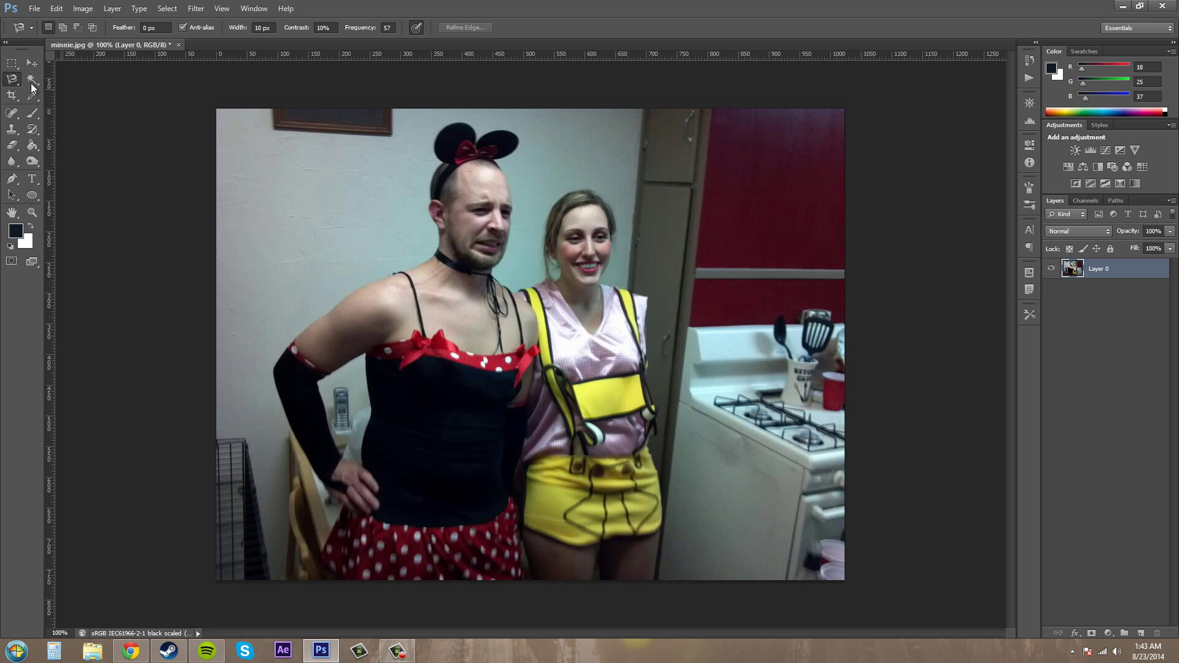
left_click(11, 81)
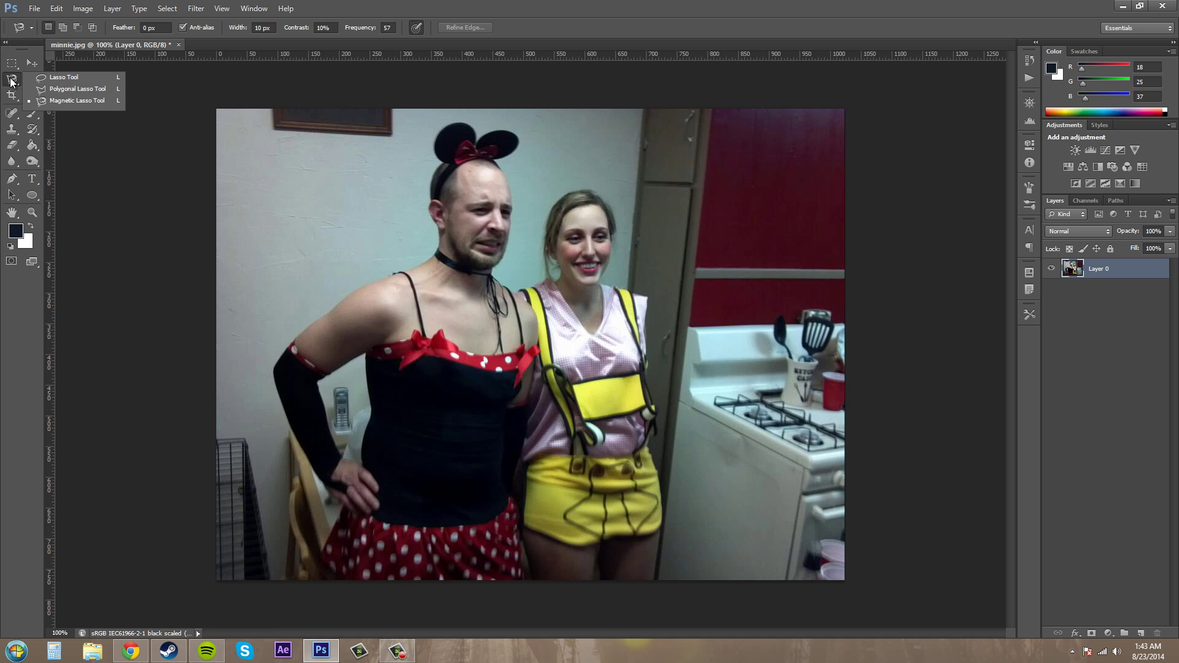
left_click(80, 91)
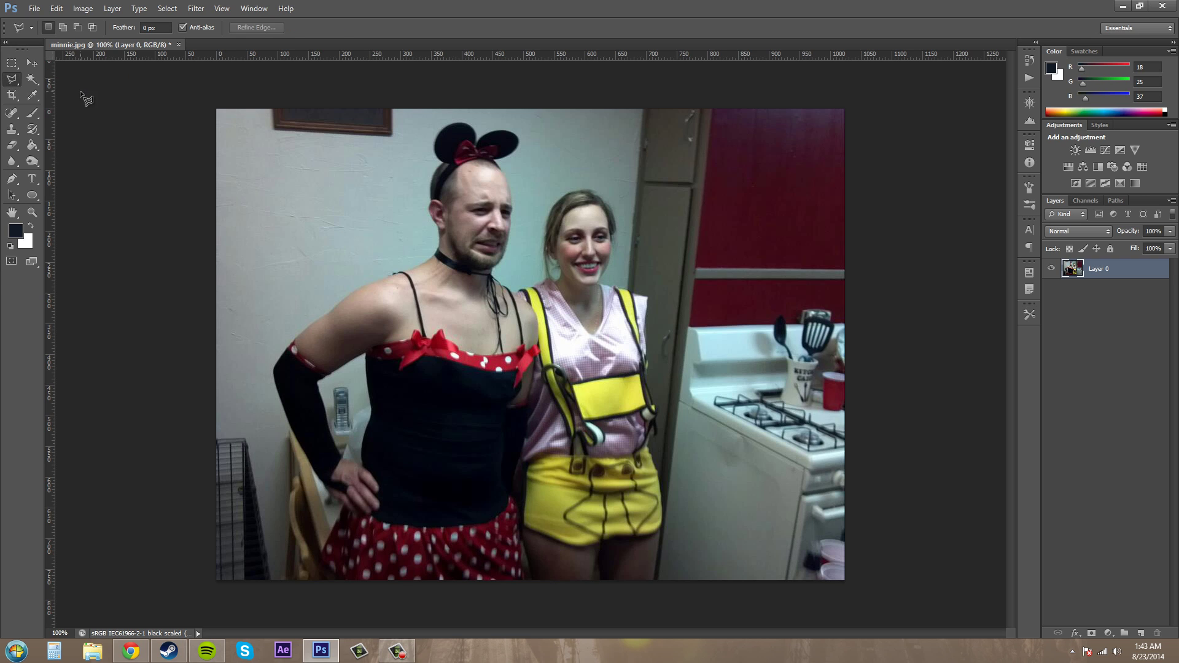
Step: Outline the upper red cabinet door by clicking its four corners
left_click(714, 108)
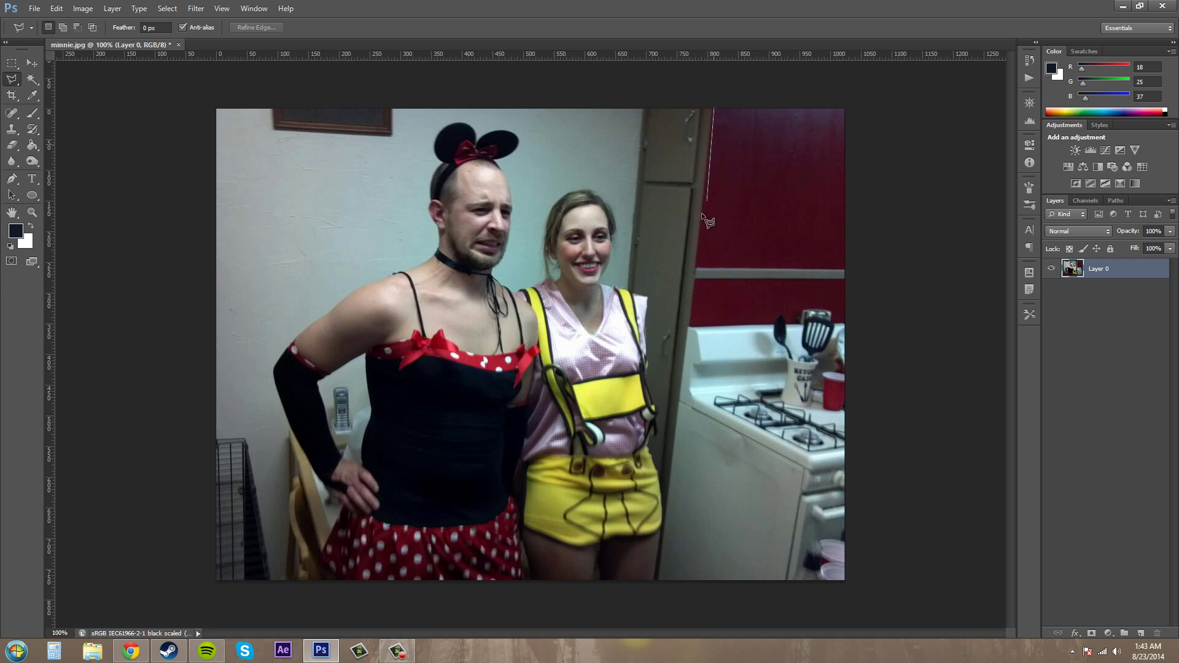
left_click(696, 267)
left_click(846, 268)
left_click(846, 107)
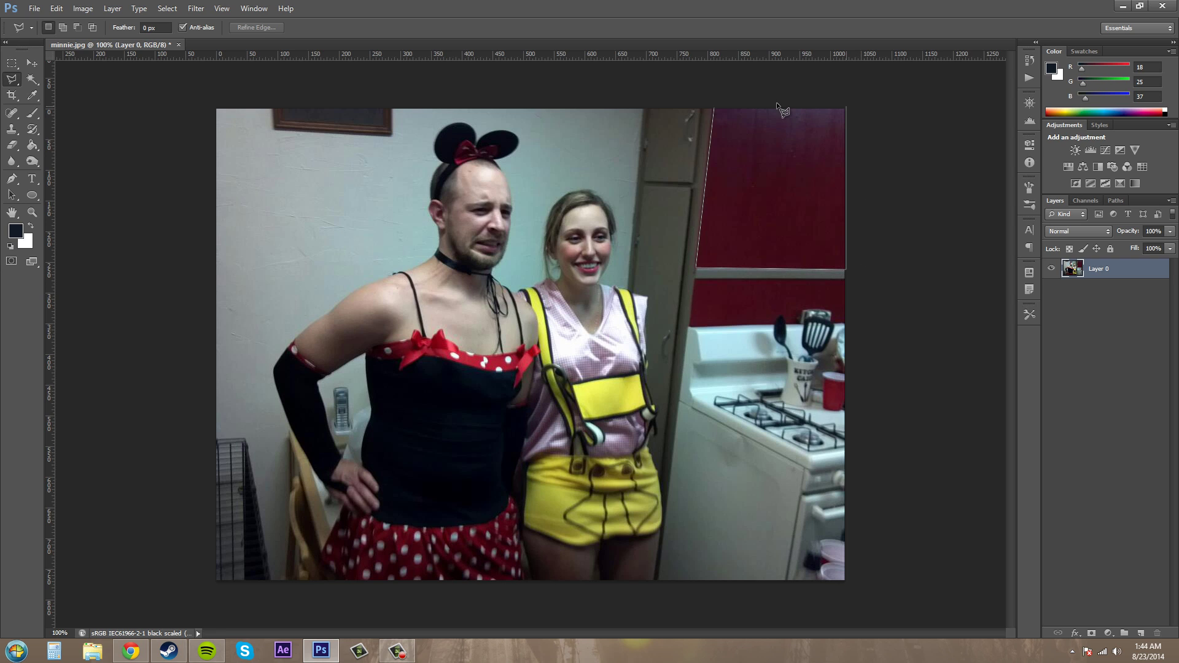
left_click(716, 108)
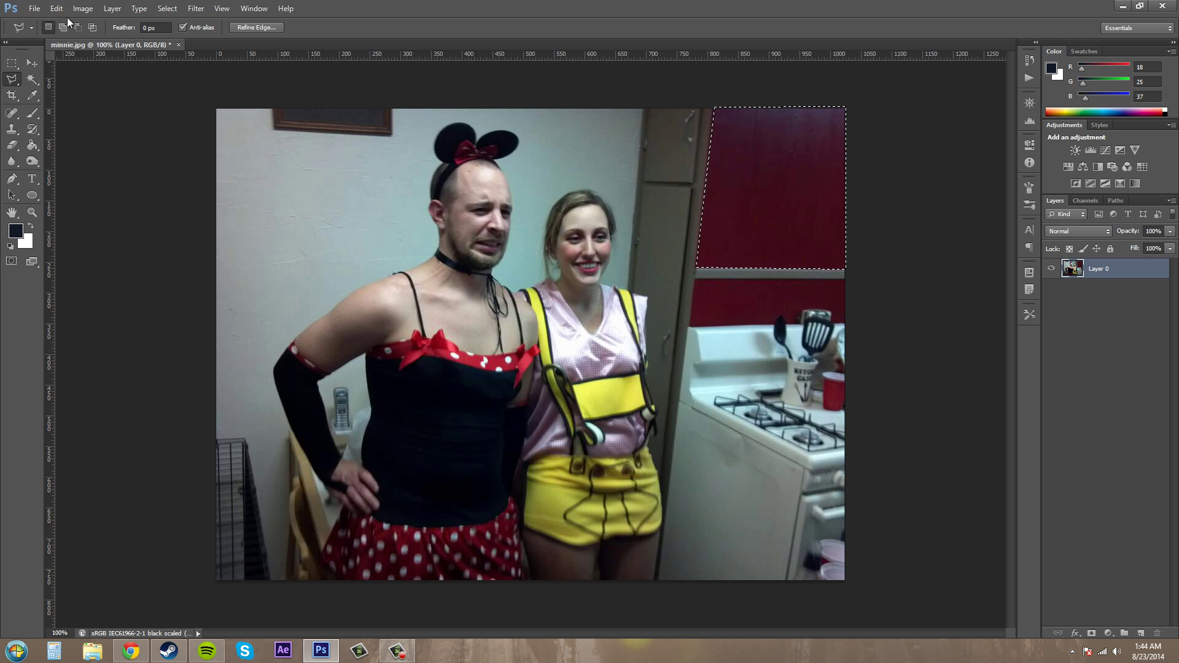
Step: Reopen Replace Color with Fuzziness 70 and move the dialog aside
left_click(82, 8)
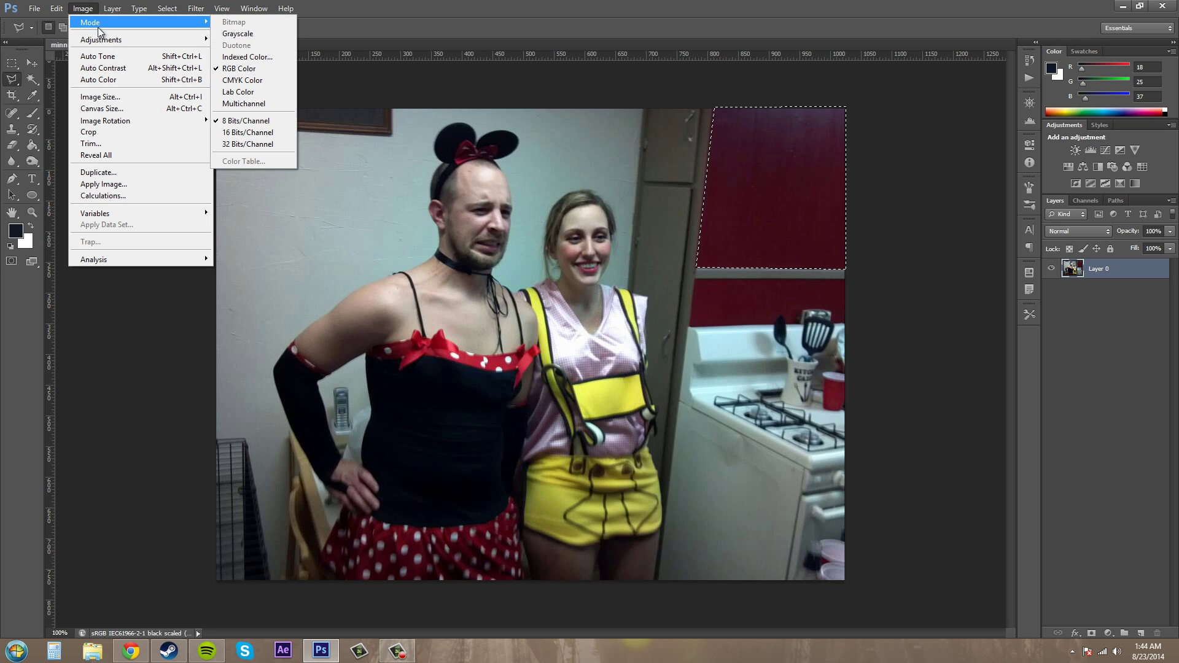
mouse_move(117, 39)
left_click(304, 306)
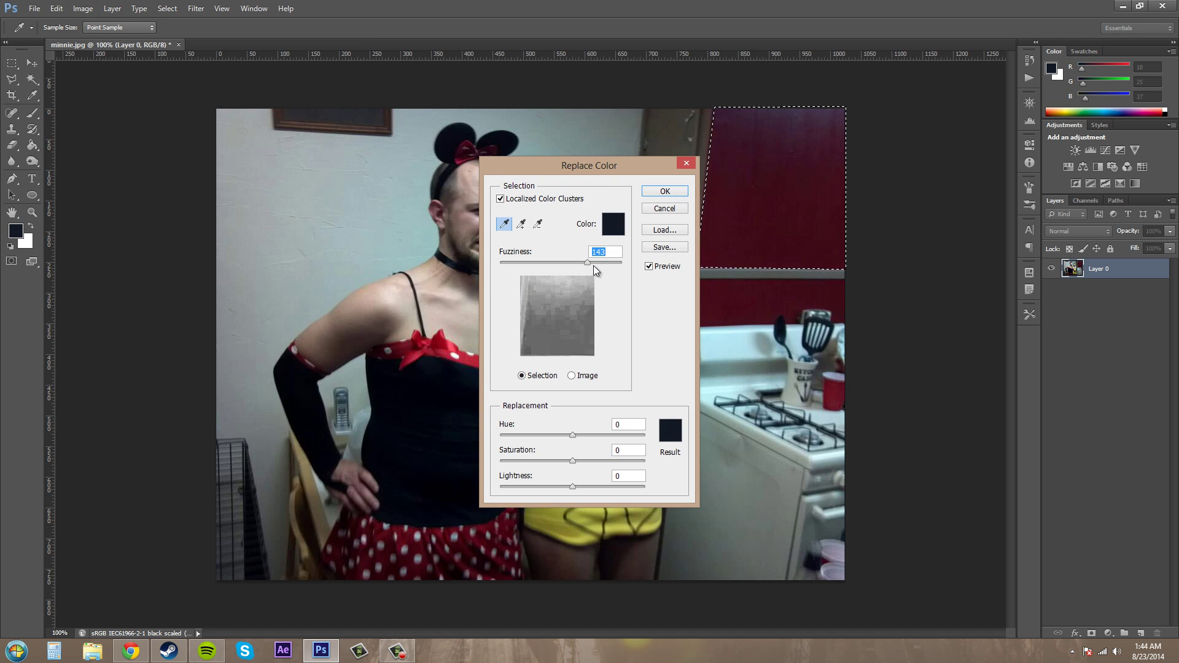
left_click_drag(589, 263, 543, 263)
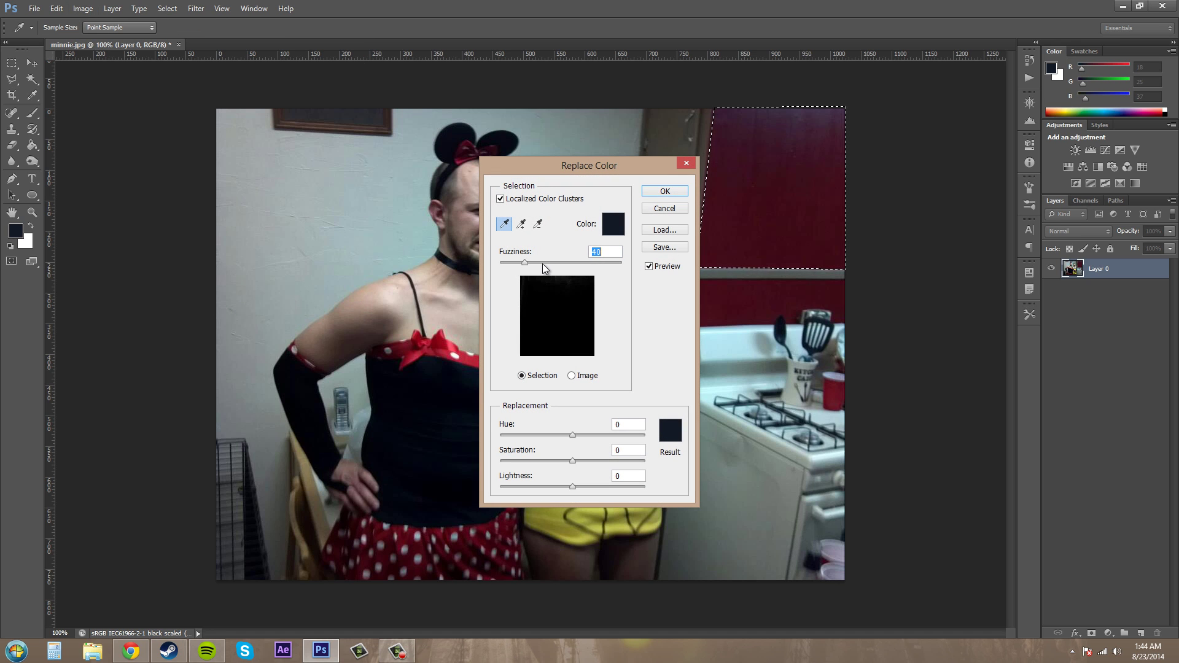
left_click_drag(601, 174, 460, 189)
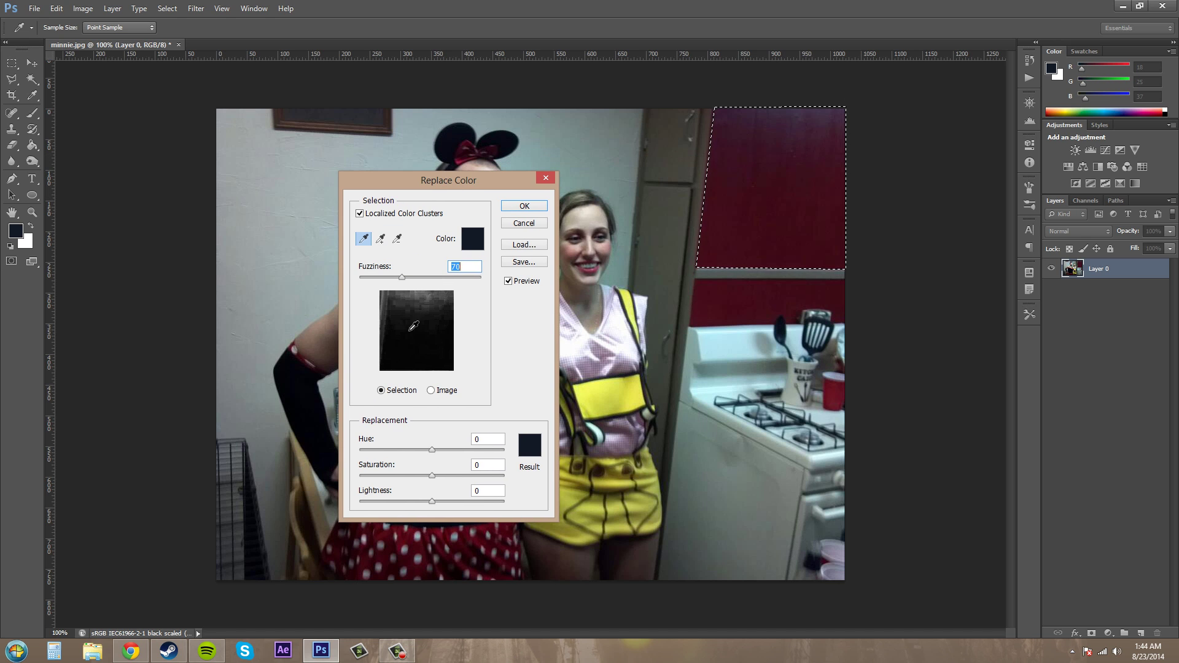
Step: Sample the cabinet door's dark red and bring up the Result colour picker
left_click(435, 394)
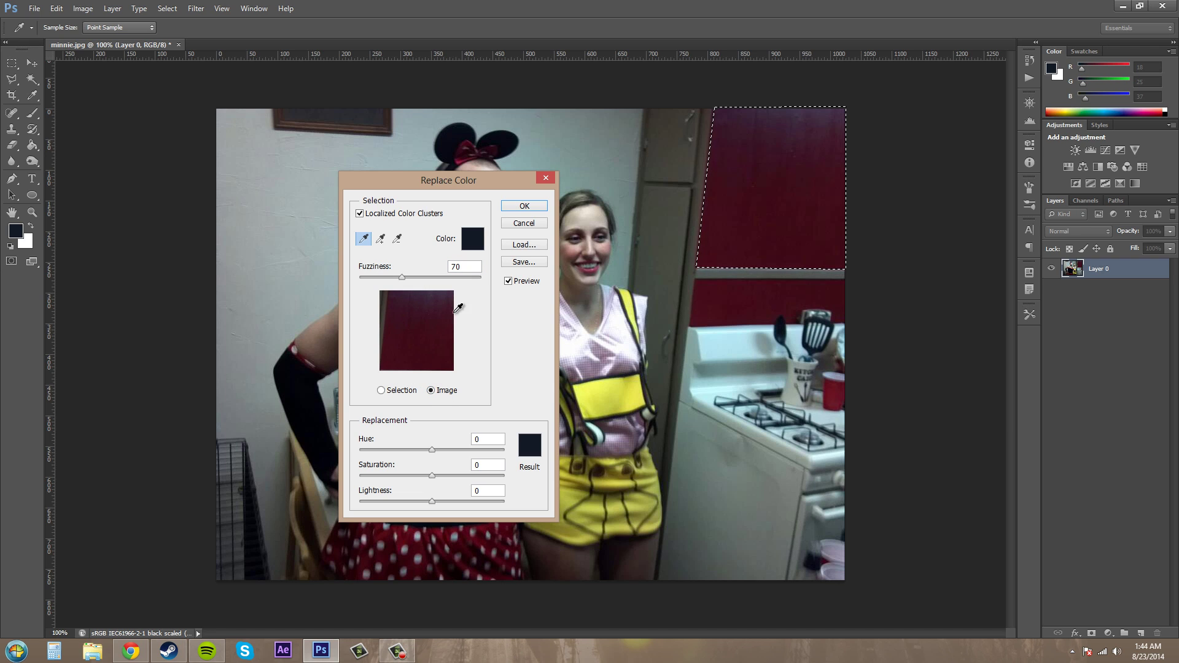
left_click(791, 173)
left_click(381, 390)
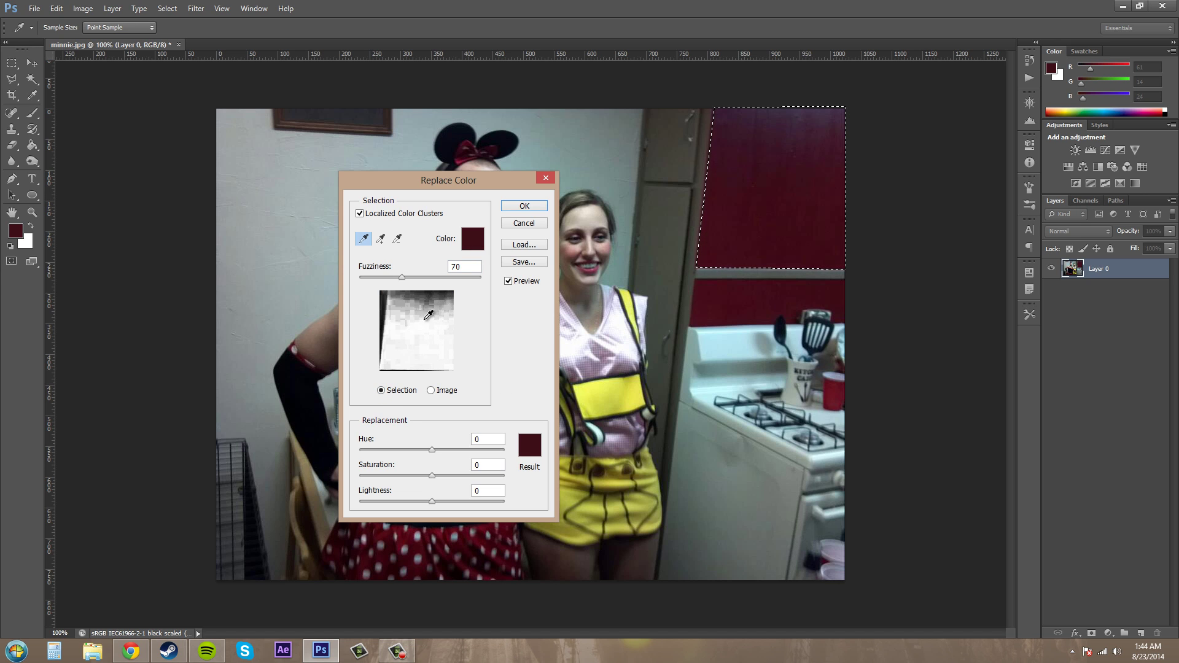
left_click(530, 450)
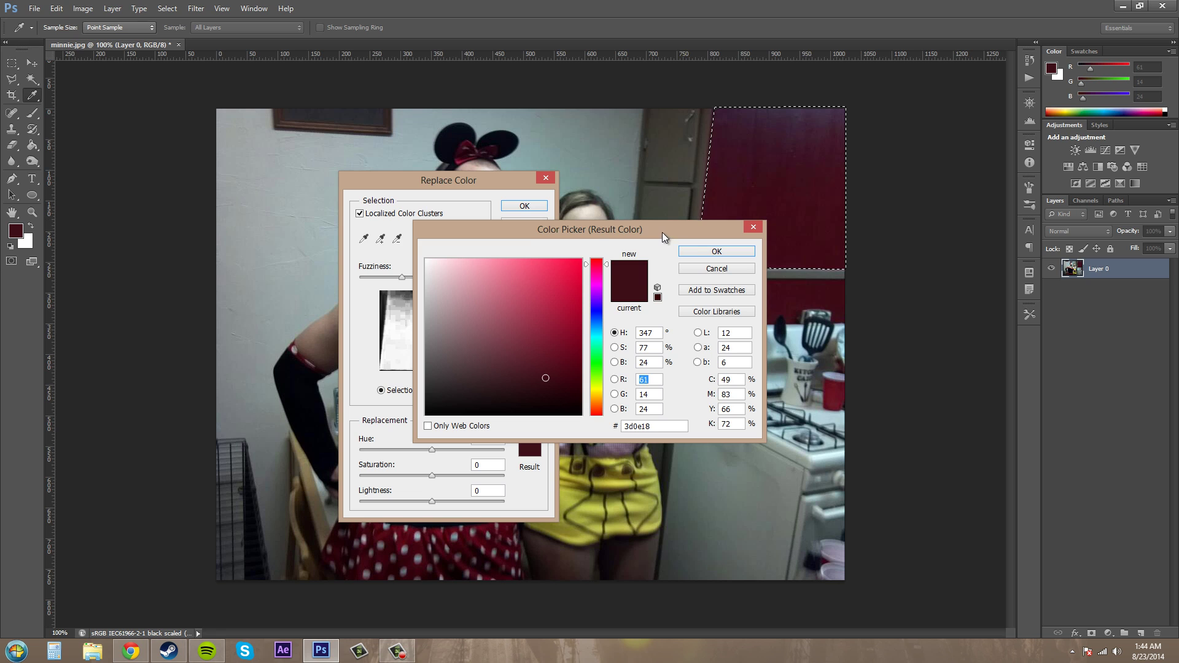
Step: Choose a navy blue result colour in the Color Picker and confirm it
left_click_drag(662, 232, 539, 239)
left_click_drag(470, 342, 470, 316)
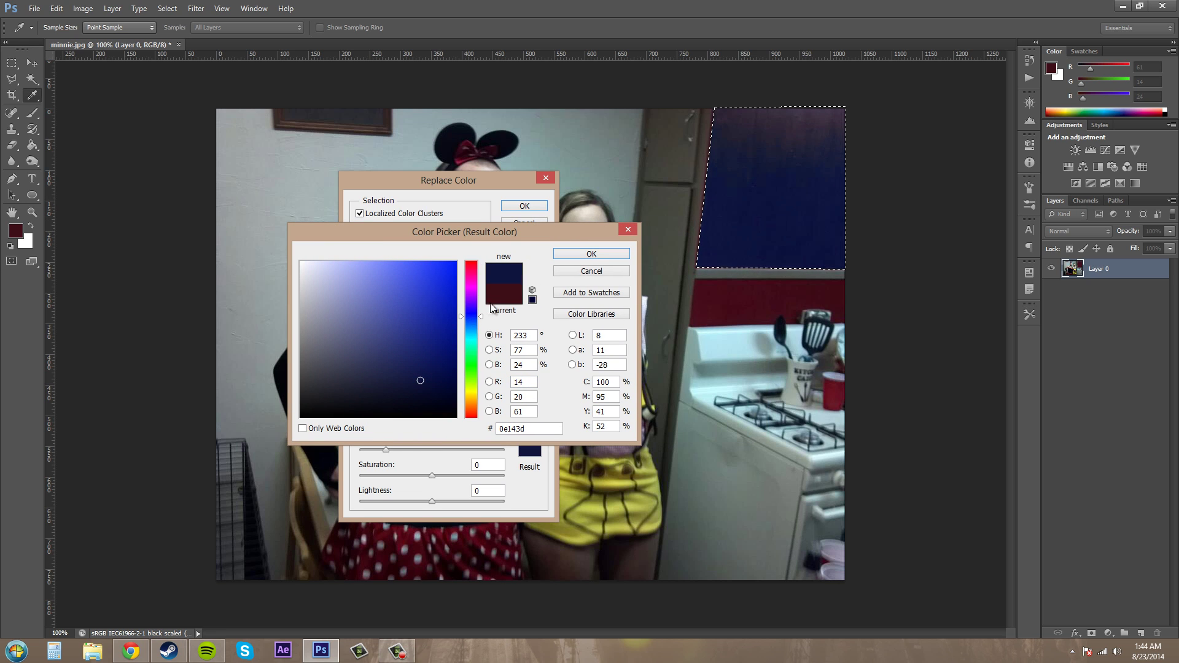
left_click(595, 254)
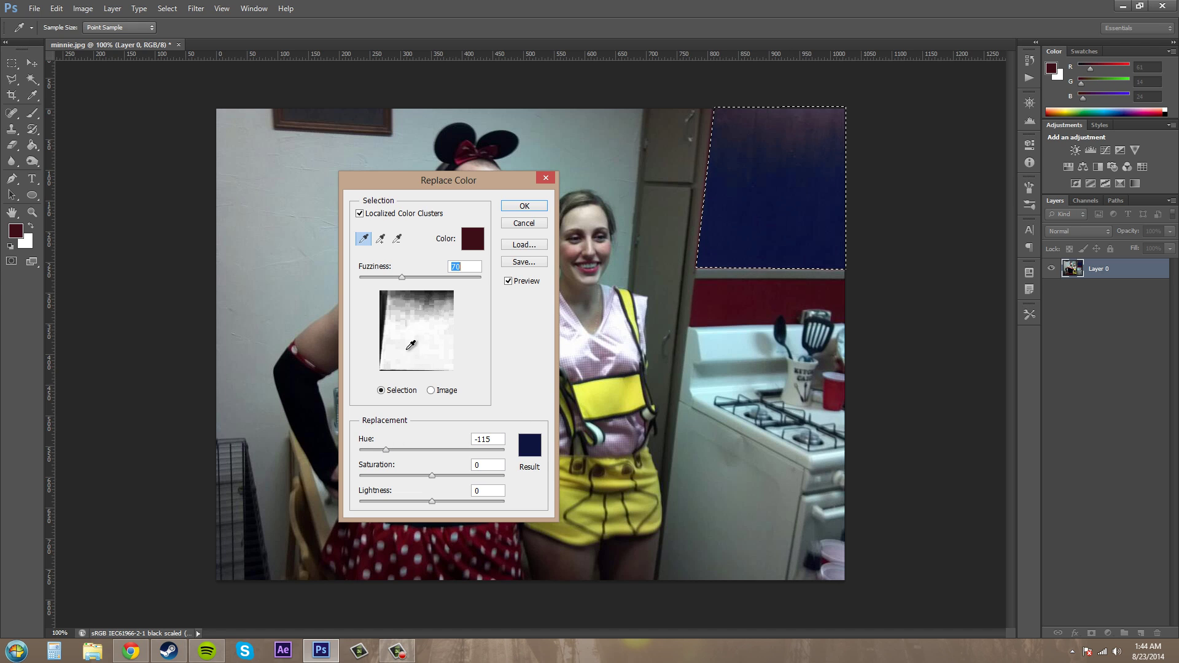
Step: Add six more shades of the door's red to the sample
left_click(379, 238)
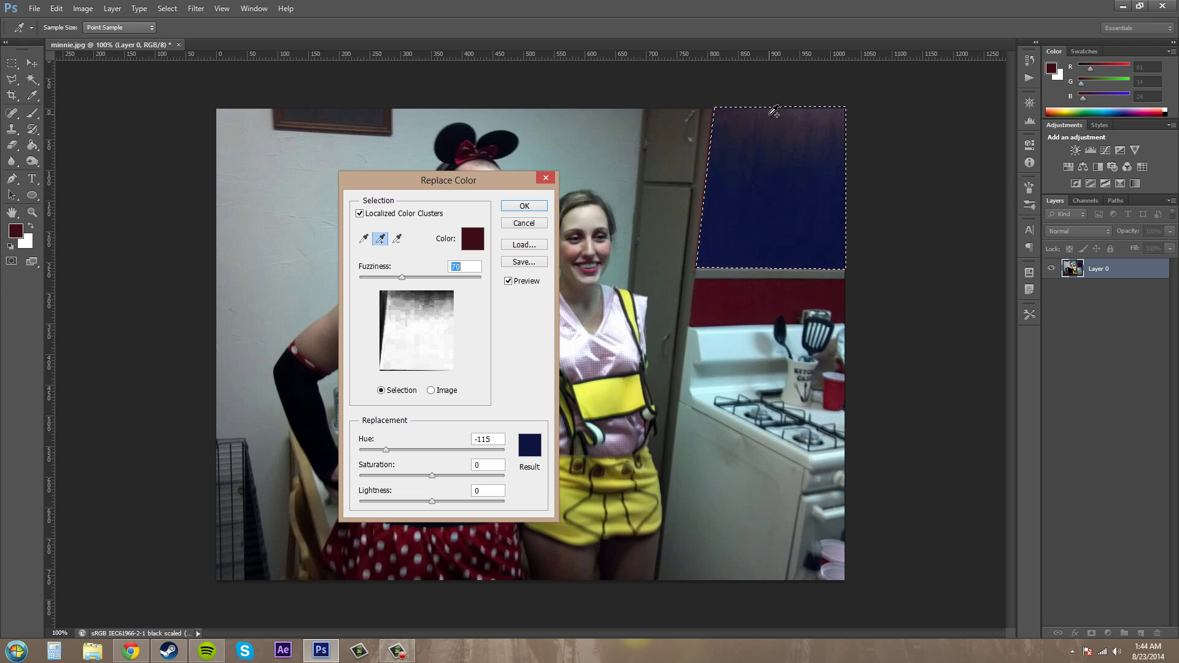
left_click(434, 392)
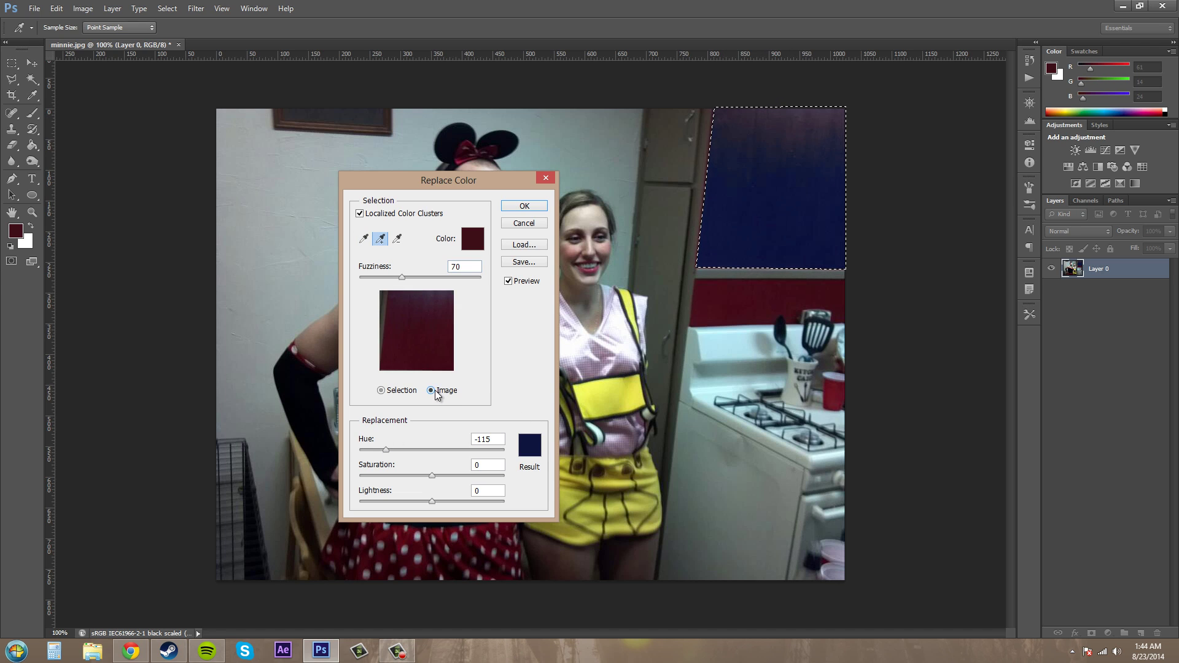
left_click(431, 296)
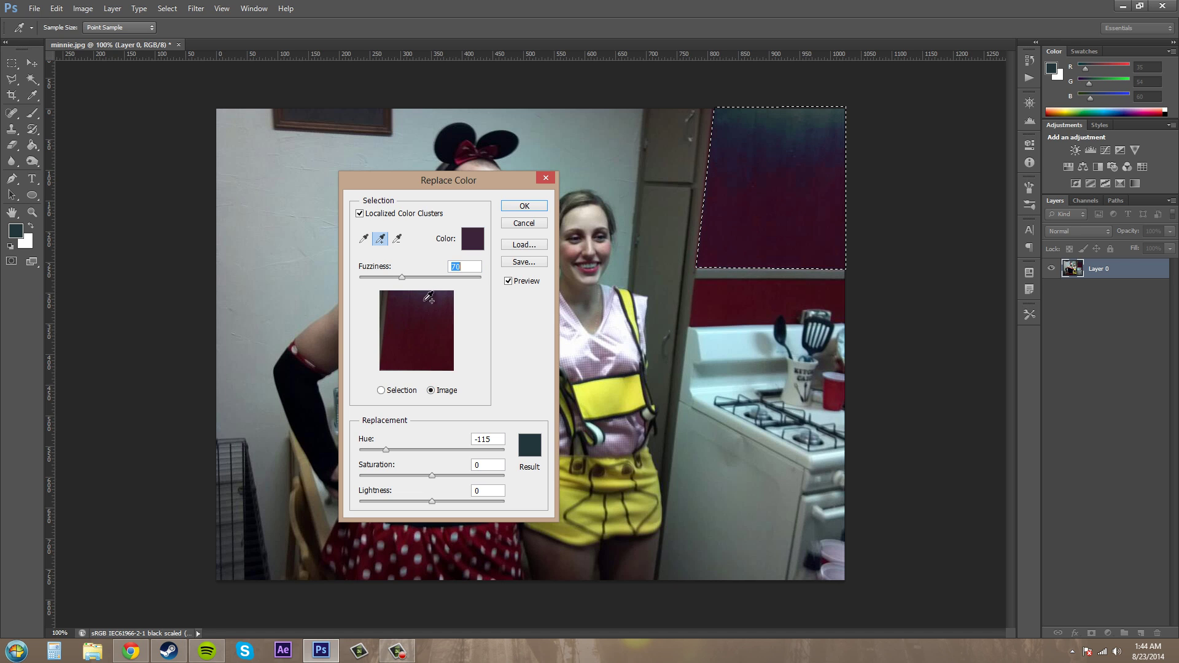
left_click(422, 347)
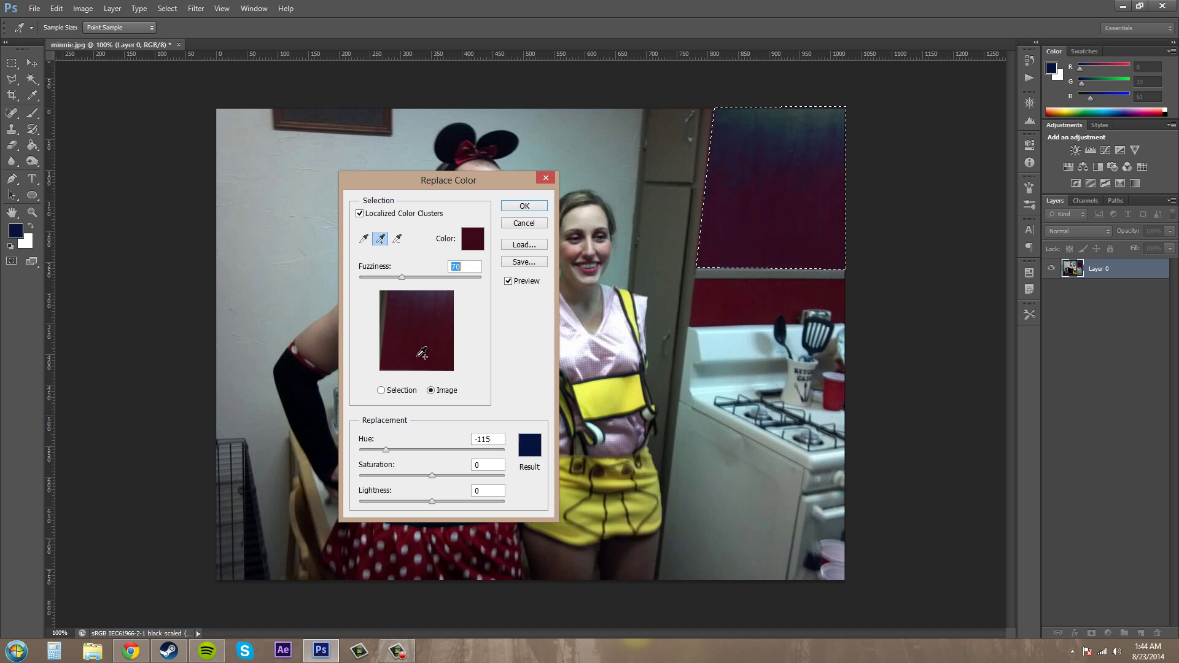
left_click(434, 301)
left_click(422, 323)
left_click(410, 299)
left_click(440, 326)
Step: Set hue −114 and saturation +42, then apply the blue recolour
mouse_move(391, 452)
left_mouse_down()
mouse_move(421, 451)
mouse_move(374, 440)
mouse_move(386, 439)
left_mouse_up()
left_click_drag(434, 474, 451, 474)
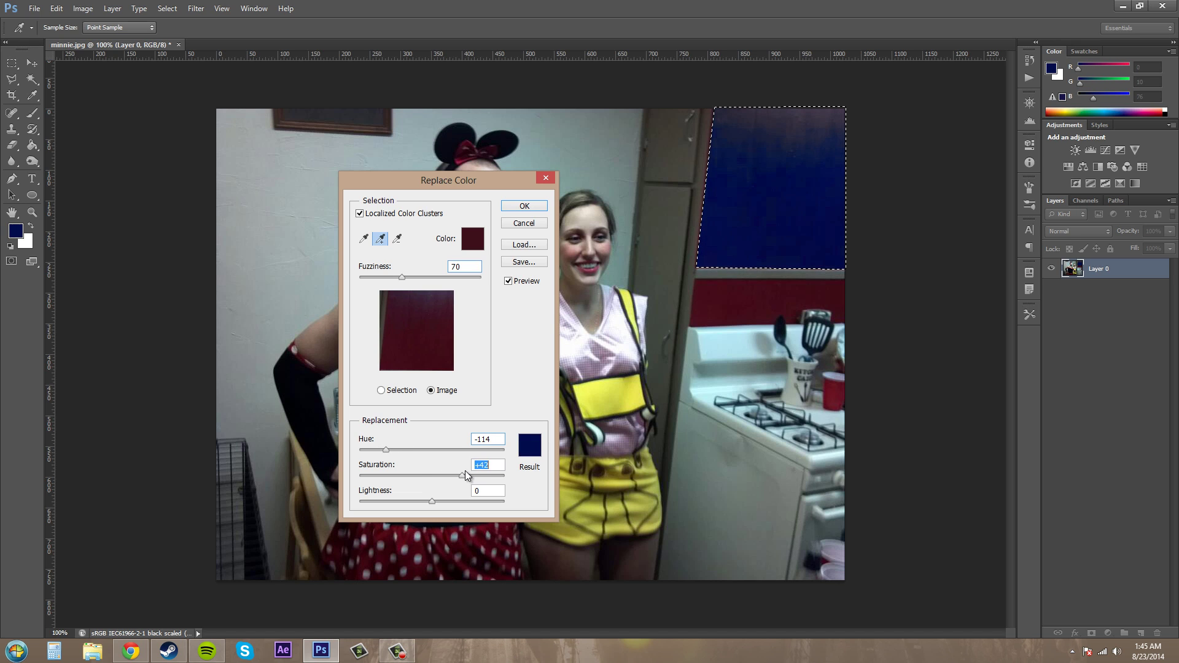
left_click(516, 208)
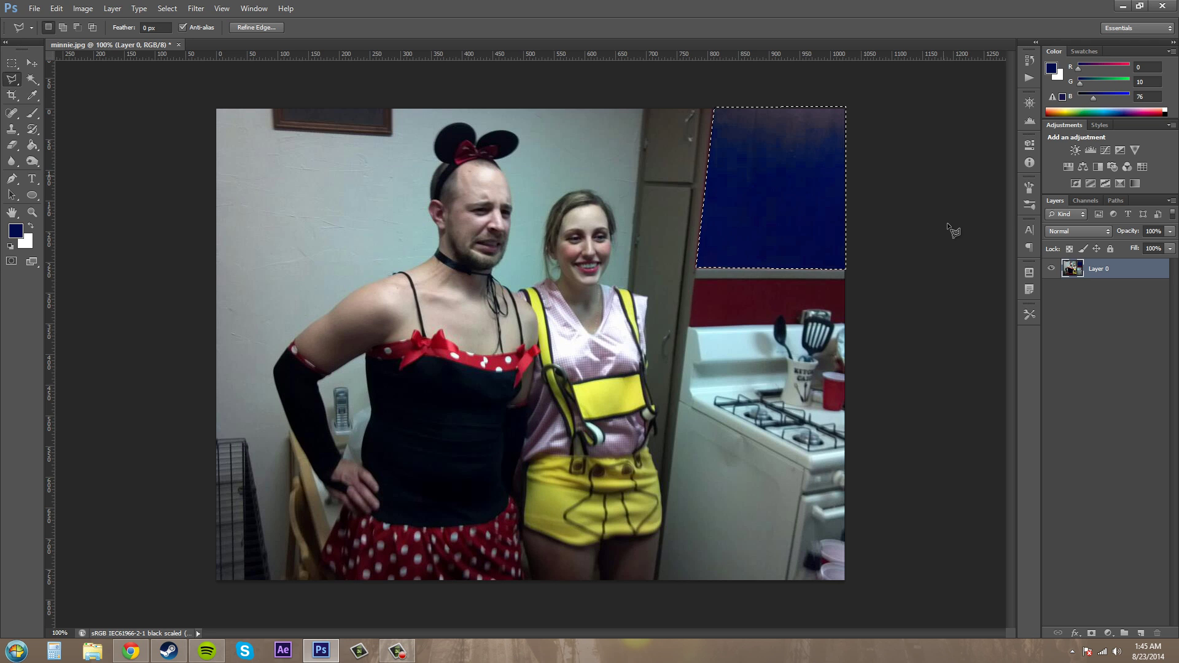
Step: Deselect with Ctrl+D to drop the outline around the blue cabinet door
key("ctrl+d")
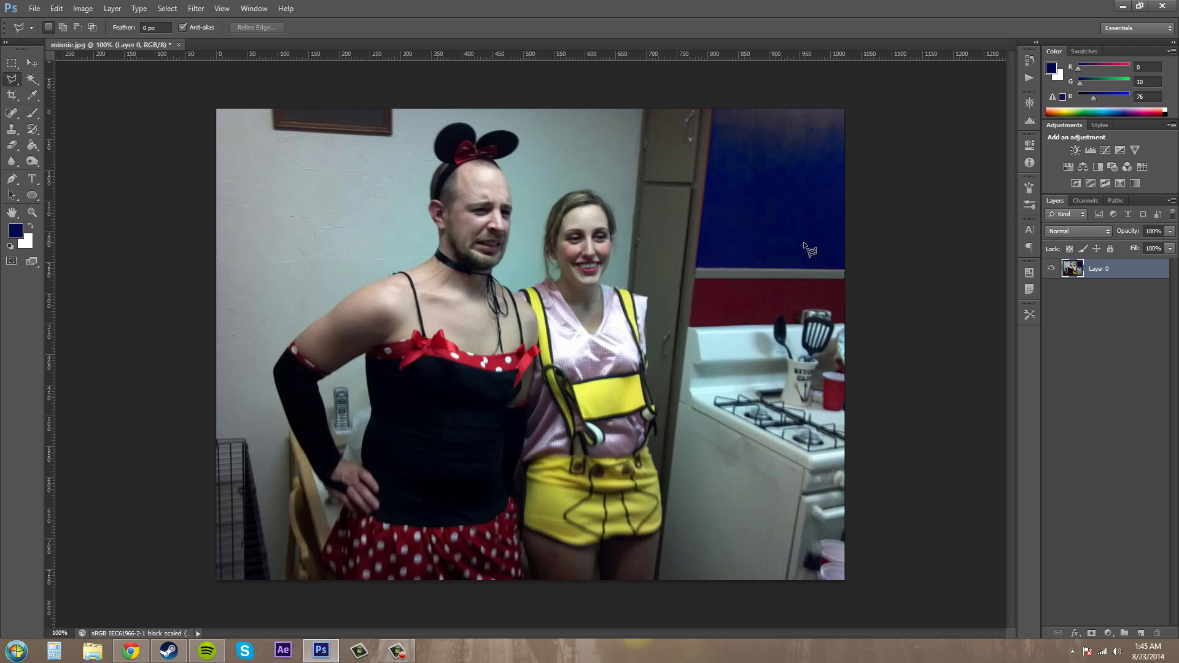